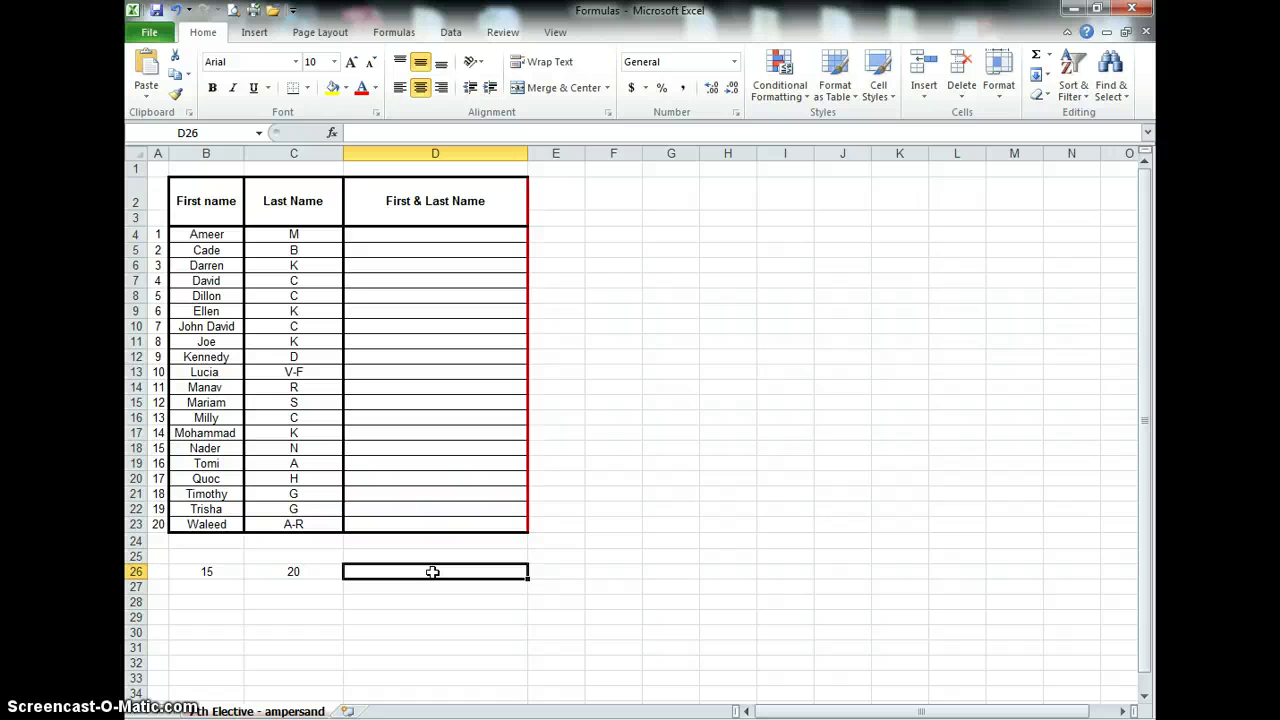
Enter the formula =B26*C26 in cell D26 to multiply the two numbers in that row.
type("=")
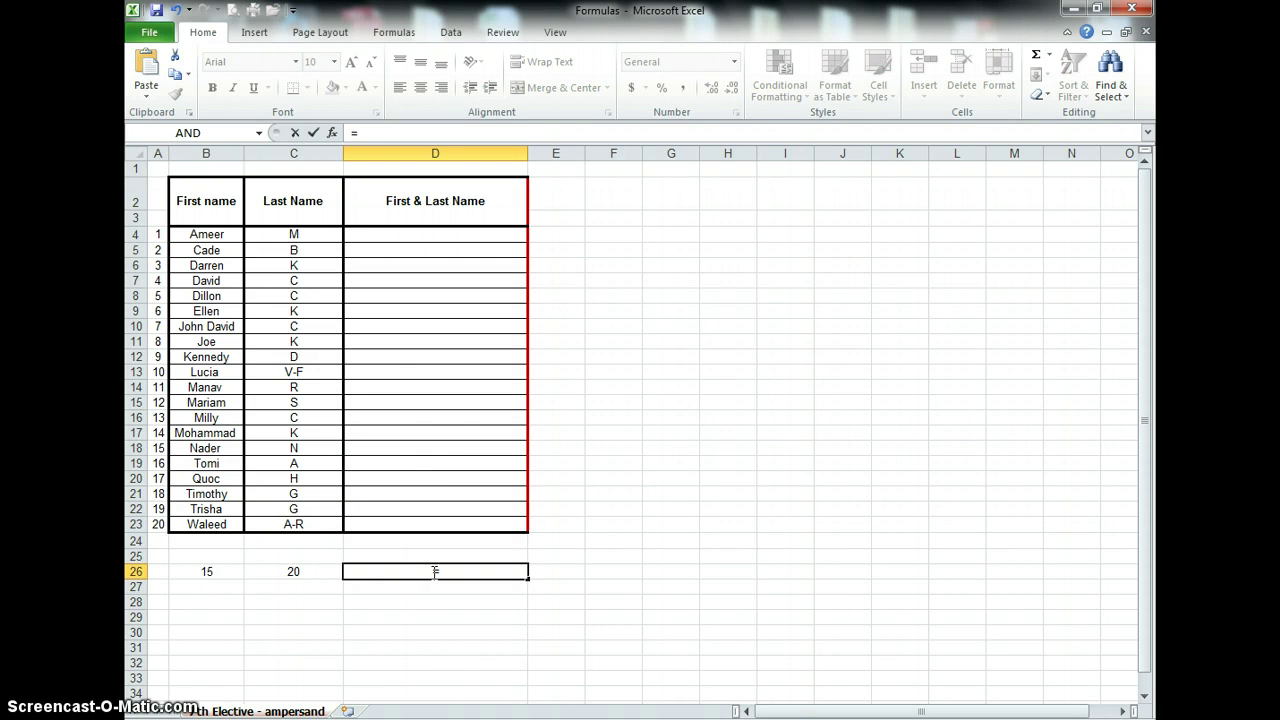
left_click(203, 571)
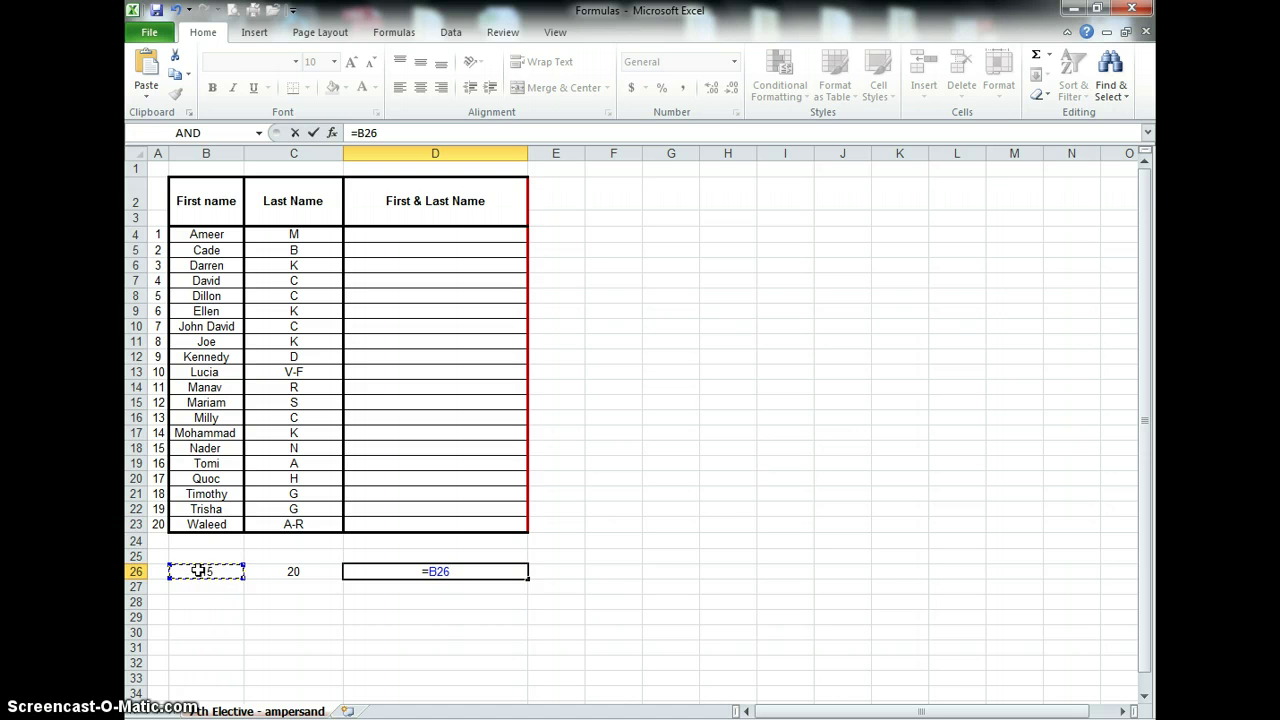
type("*")
left_click(300, 571)
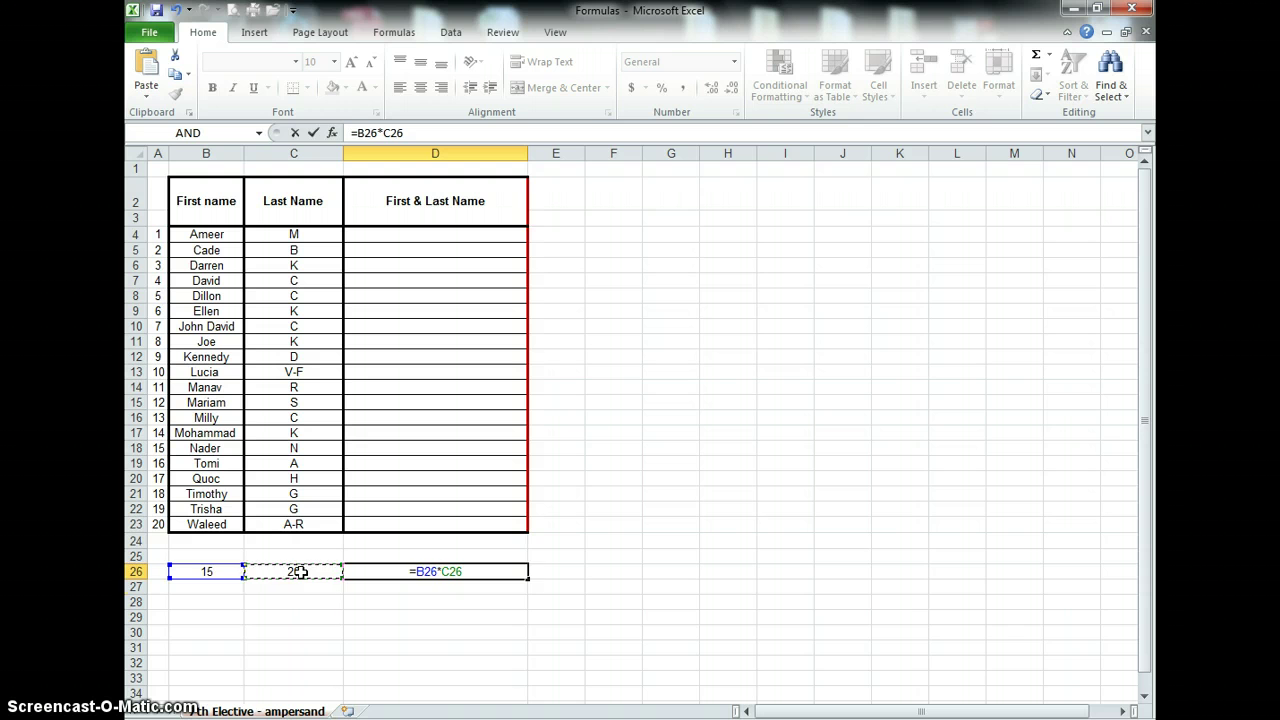
key("Return")
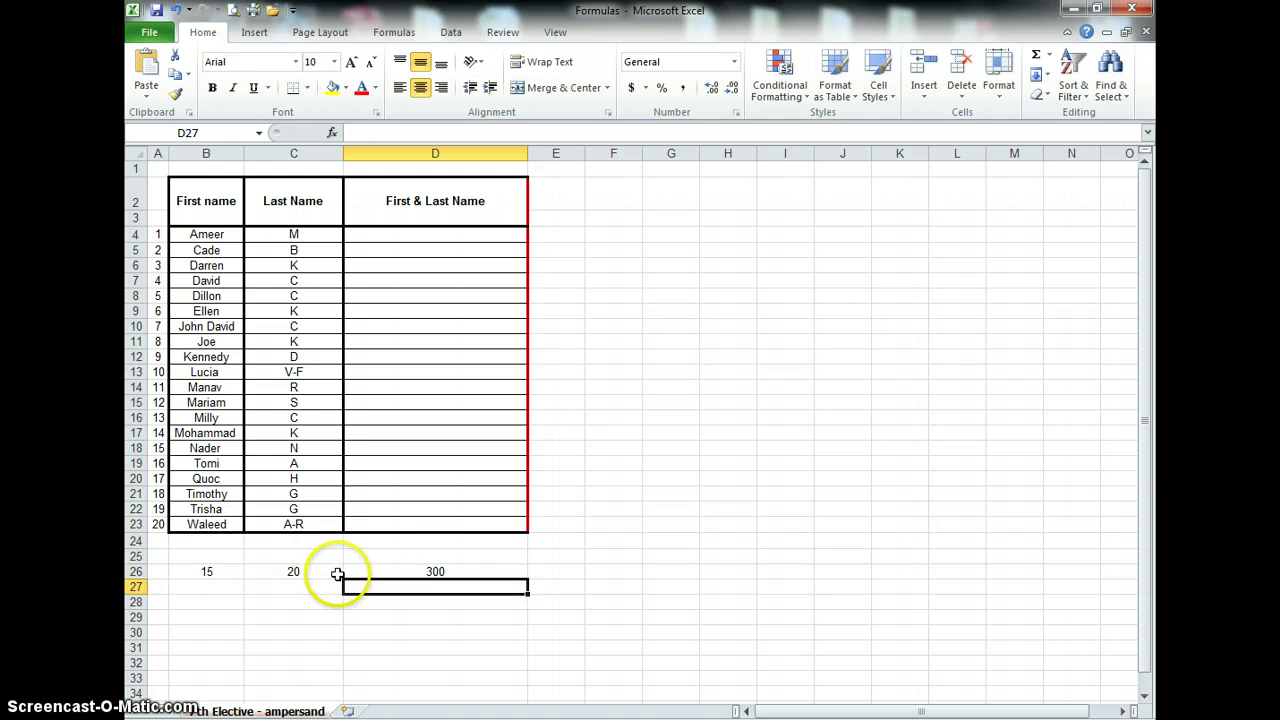
Check the multiplication formula in D26 and change the value of cell B26 to 25.
left_click(435, 571)
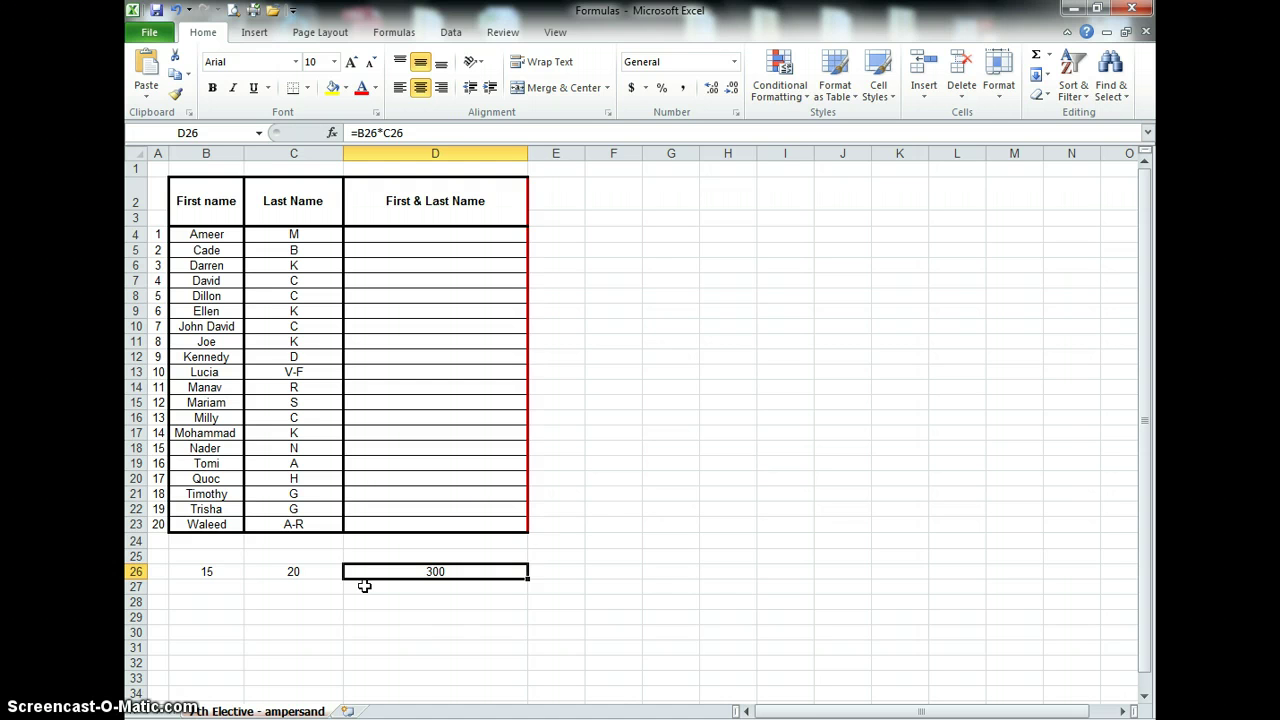
left_click_drag(364, 584, 216, 571)
left_click(216, 571)
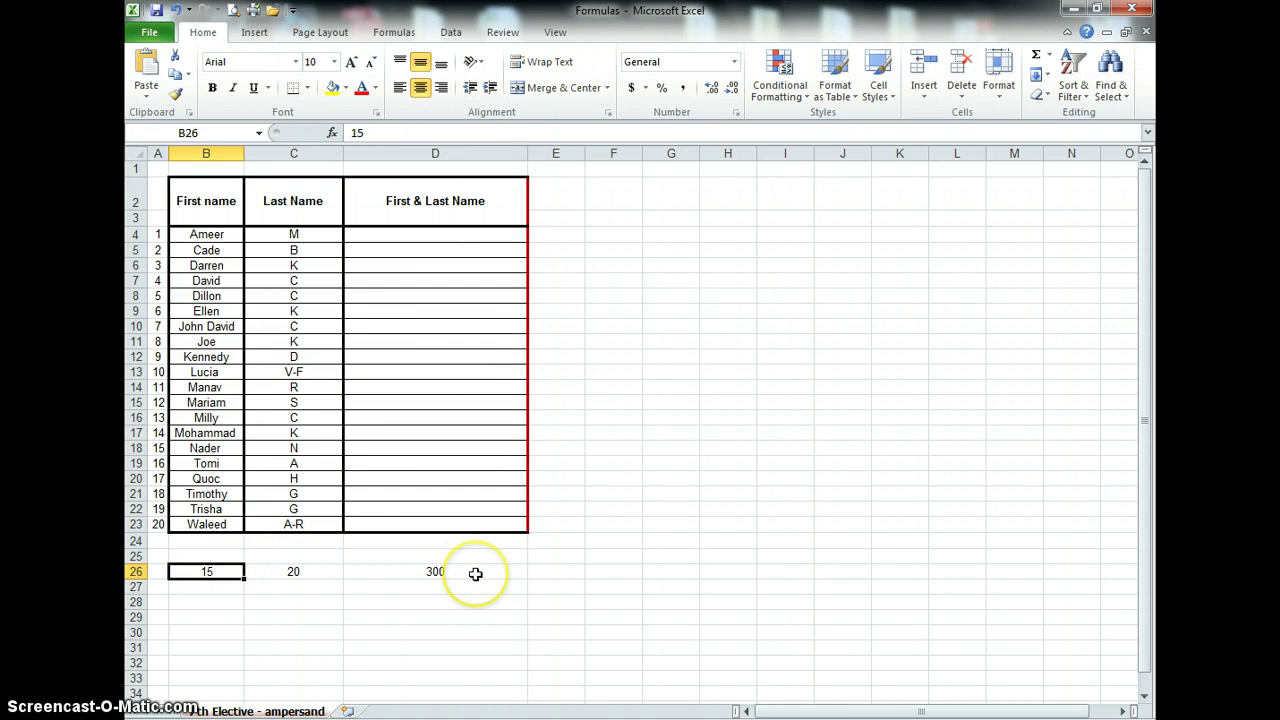
type("25")
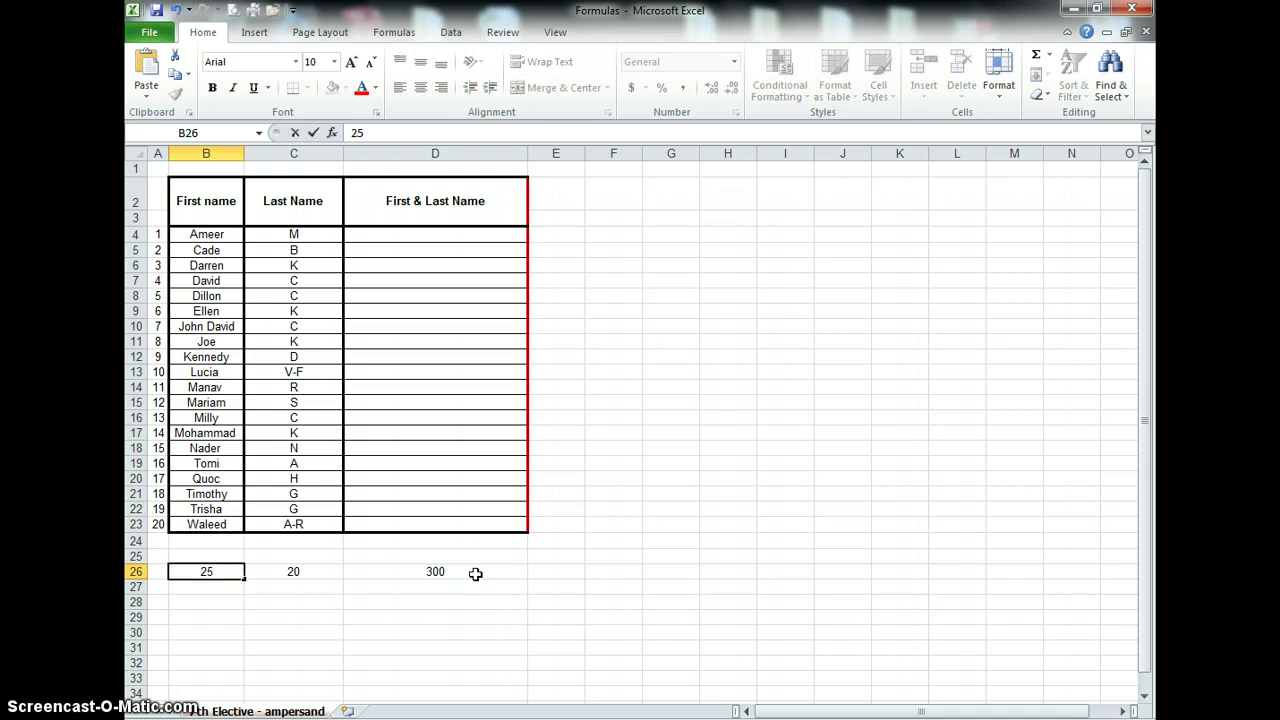
key("Return")
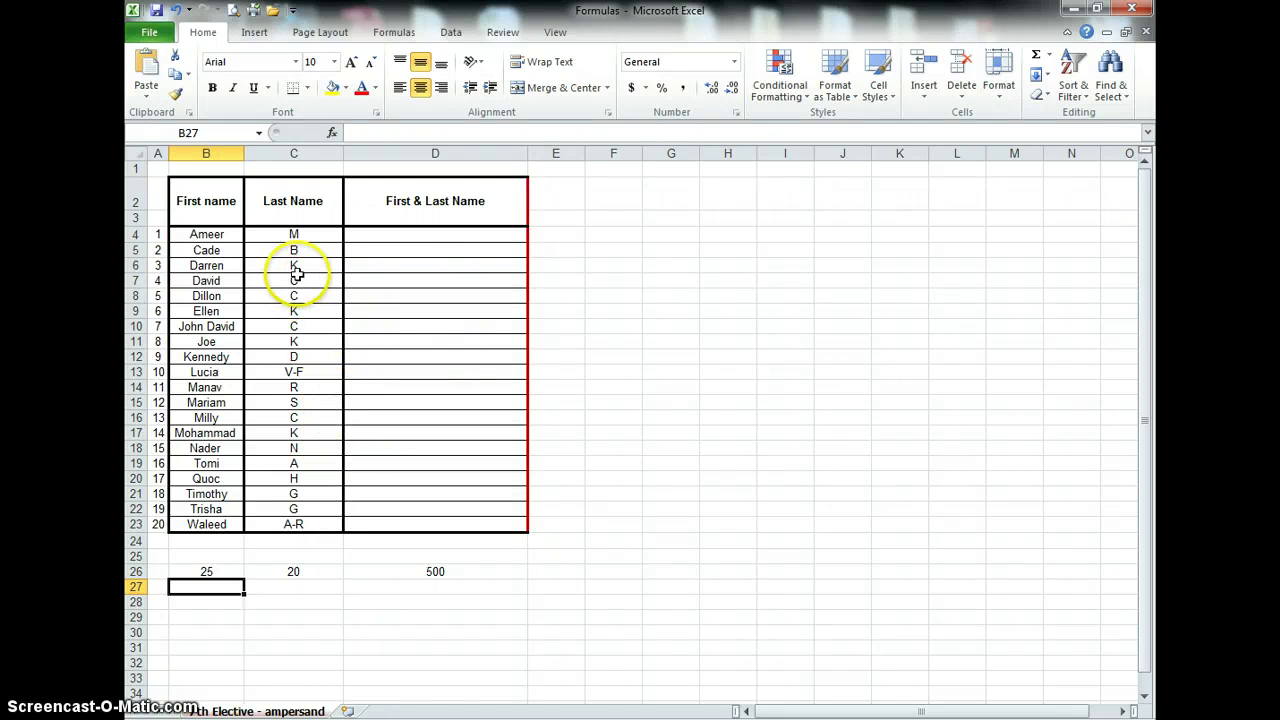
Copy the first name text from cell B4 and paste it into cell D4.
double_click(207, 234)
double_click(207, 234)
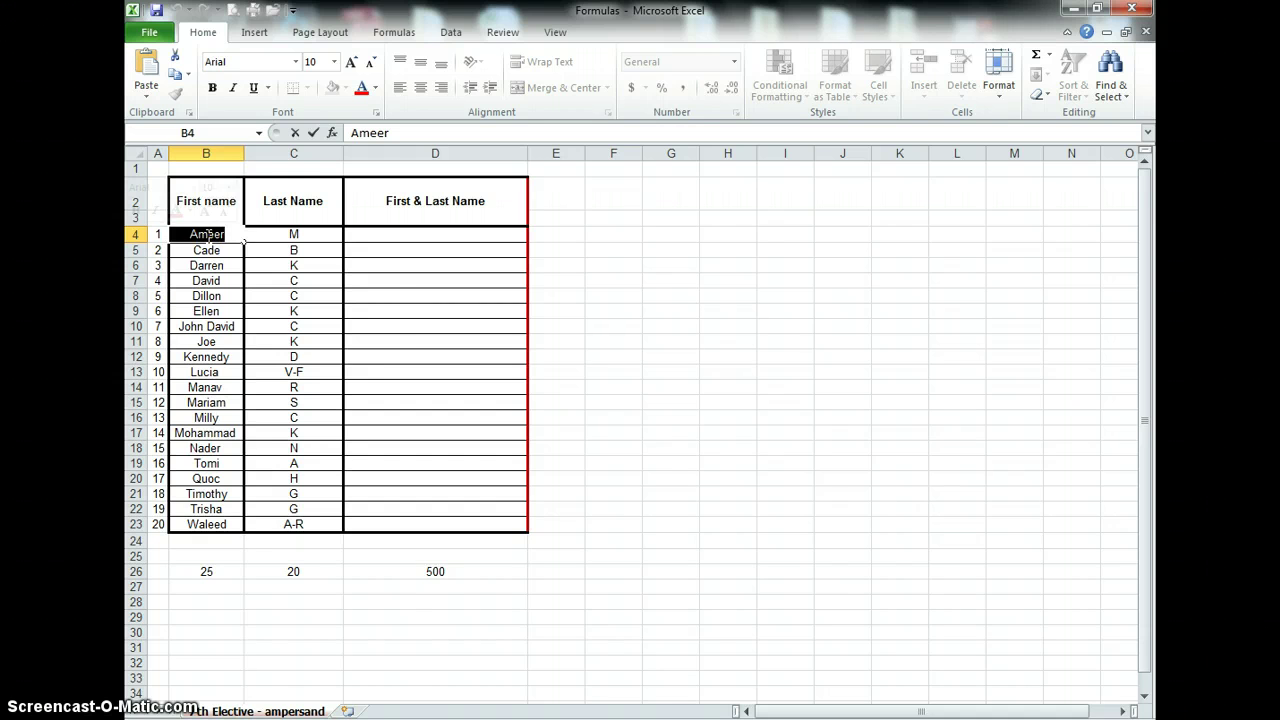
right_click(209, 237)
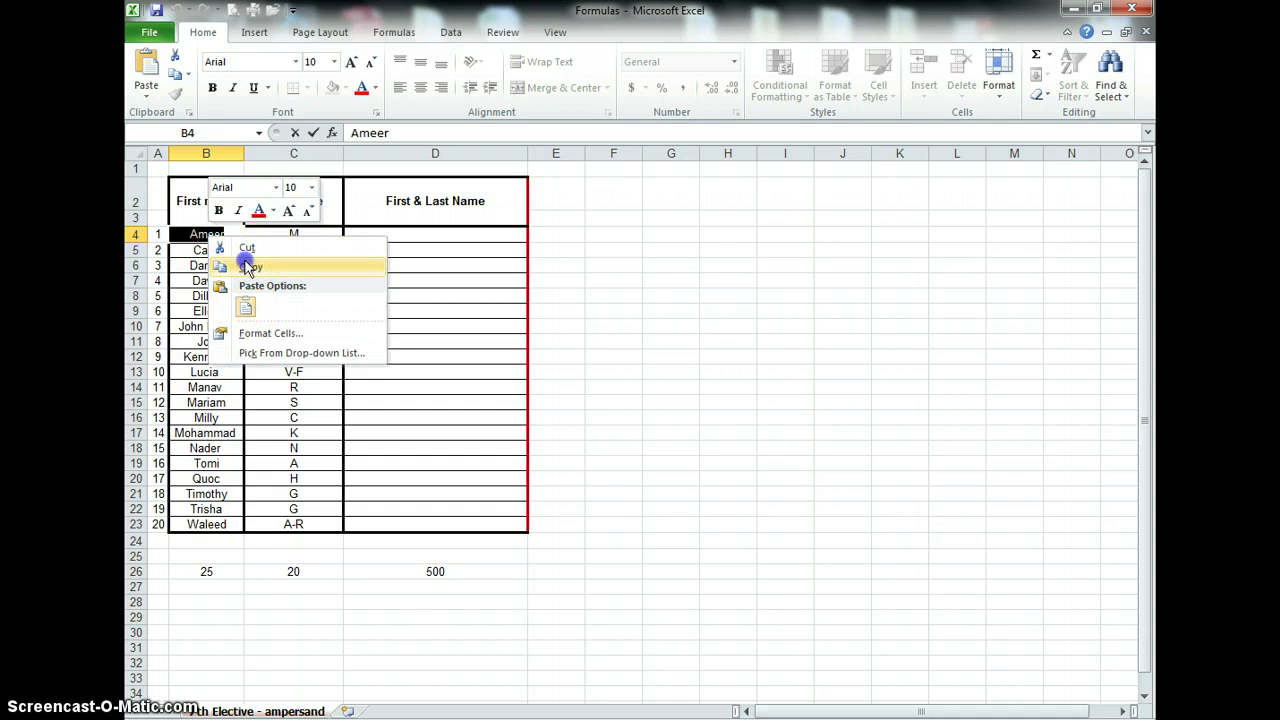
left_click(232, 268)
left_click(371, 234)
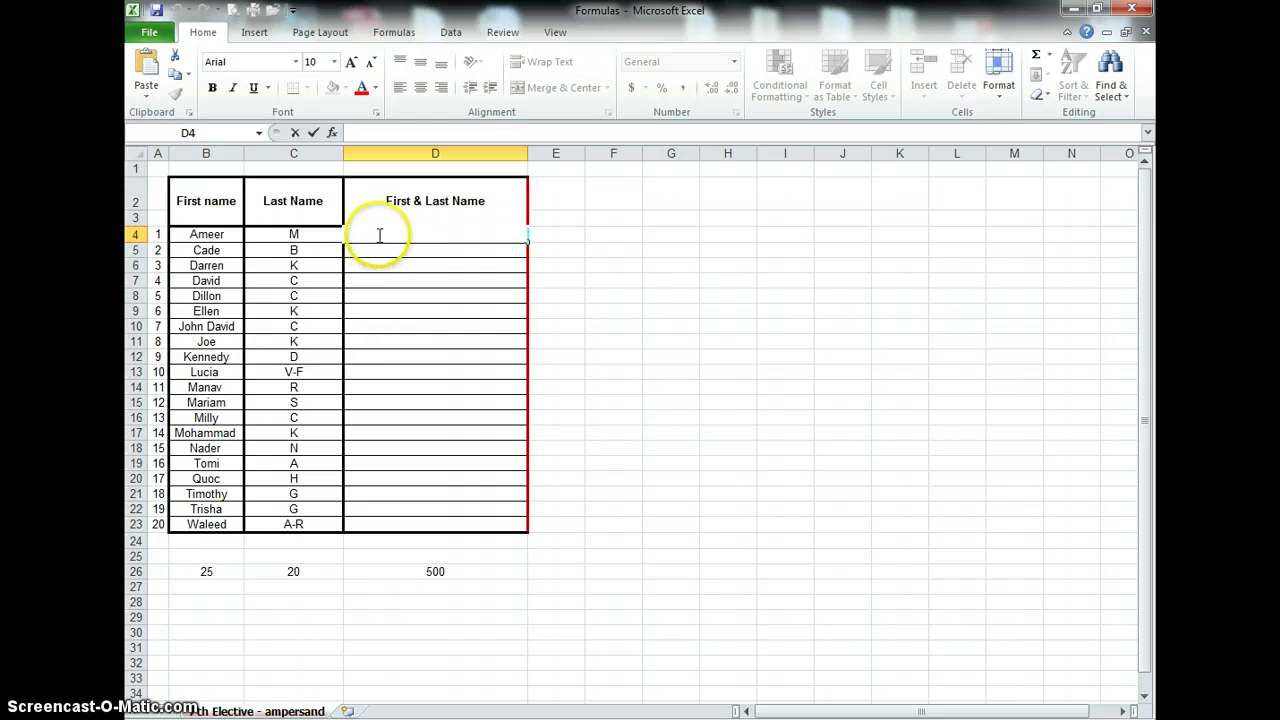
right_click(372, 236)
left_click(237, 305)
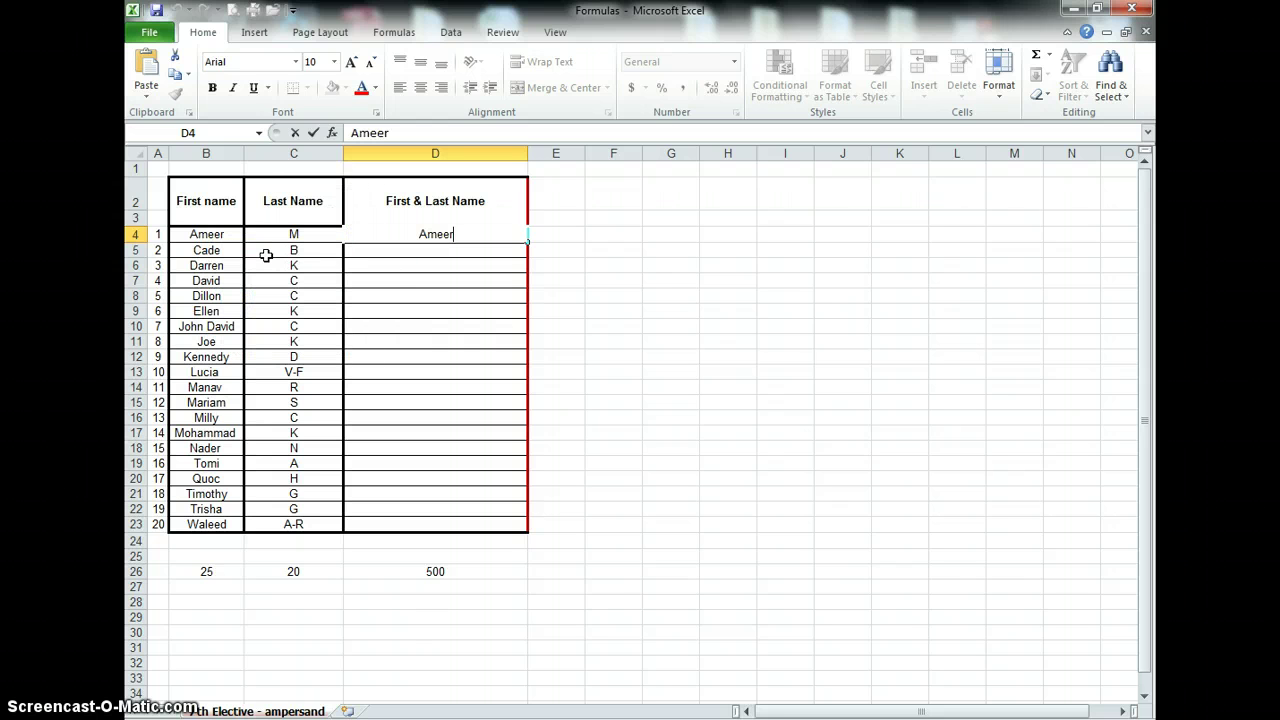
Copy the last-name initial from cell C4 and append it after a space to the text in D4.
double_click(293, 234)
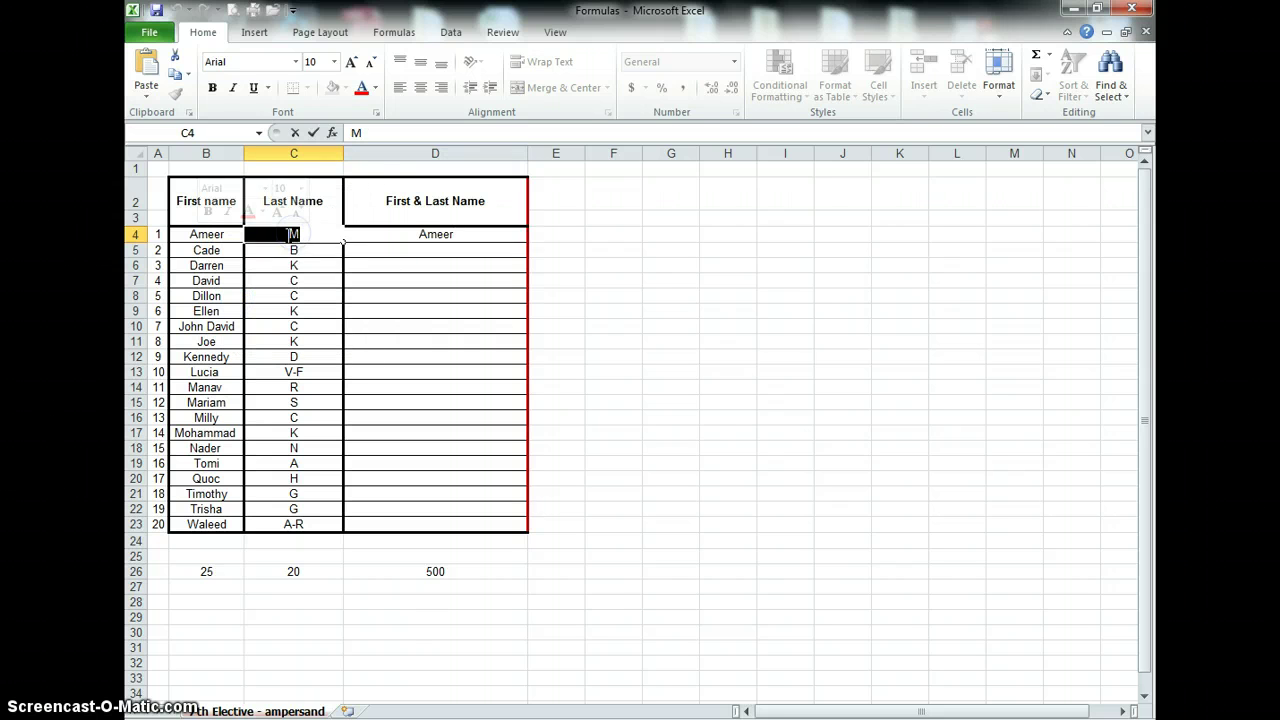
right_click(293, 236)
left_click(333, 267)
left_click(465, 234)
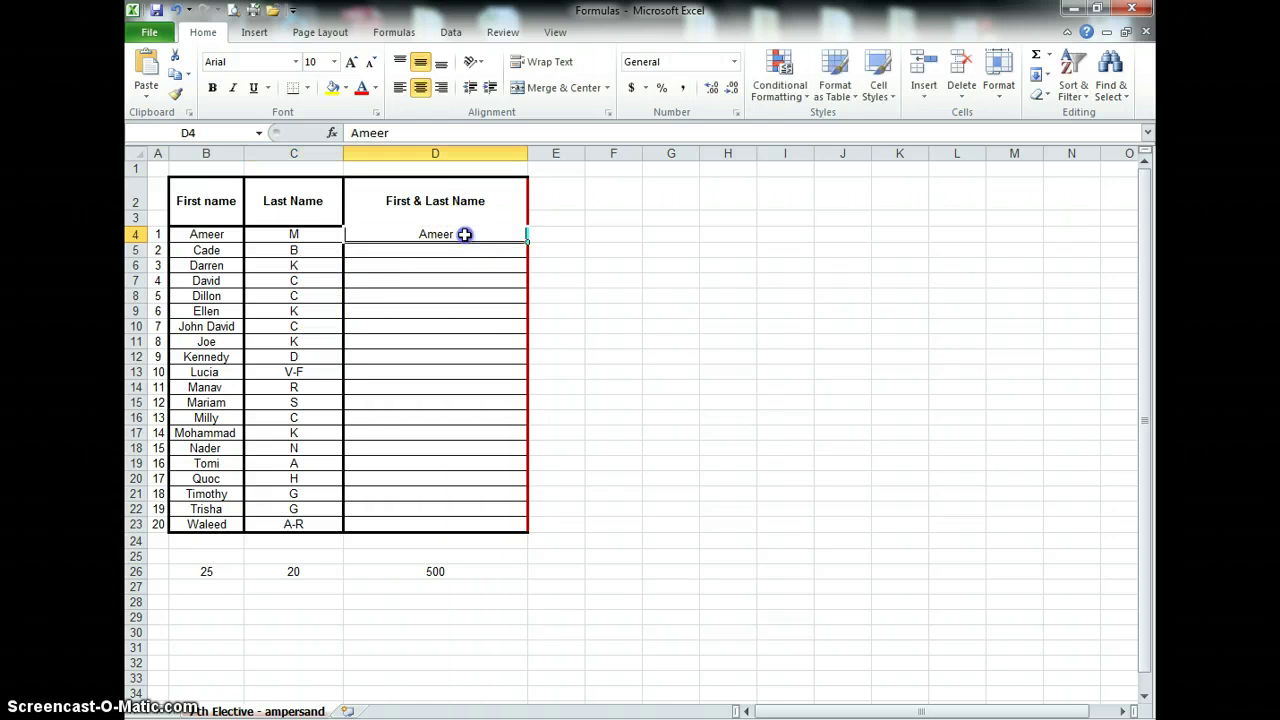
double_click(465, 234)
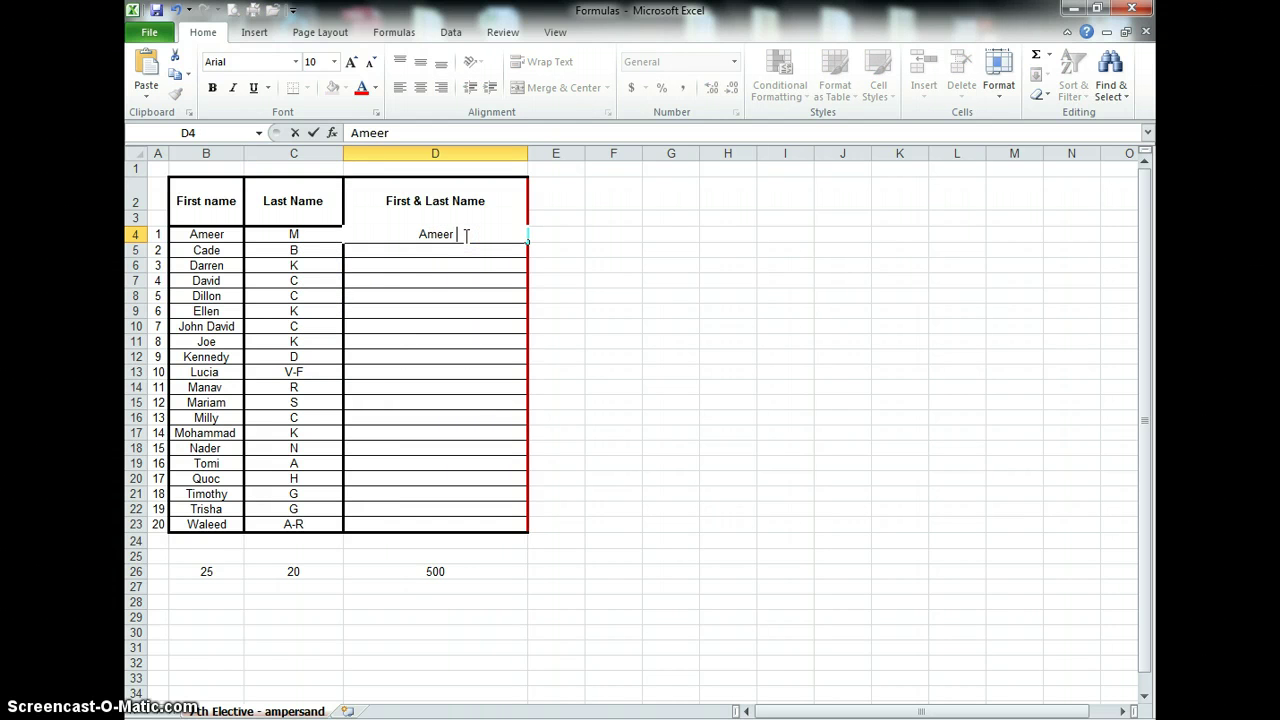
right_click(458, 236)
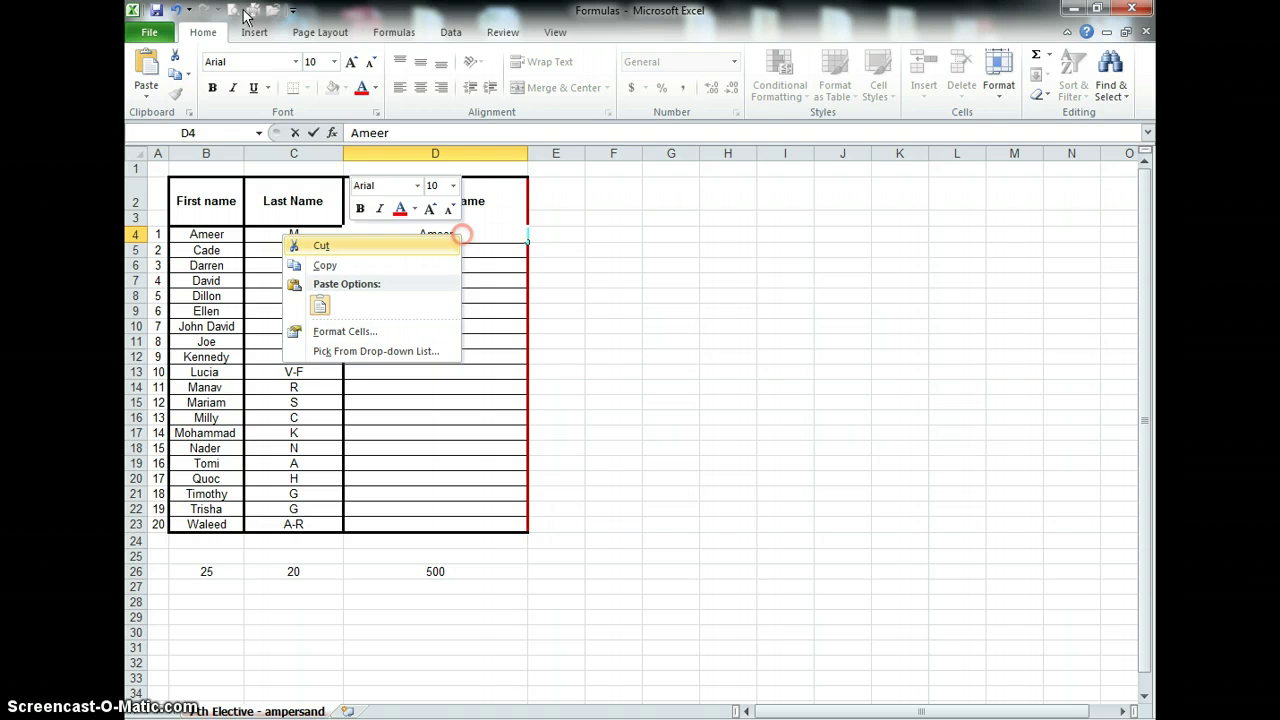
left_click(327, 313)
left_click(600, 279)
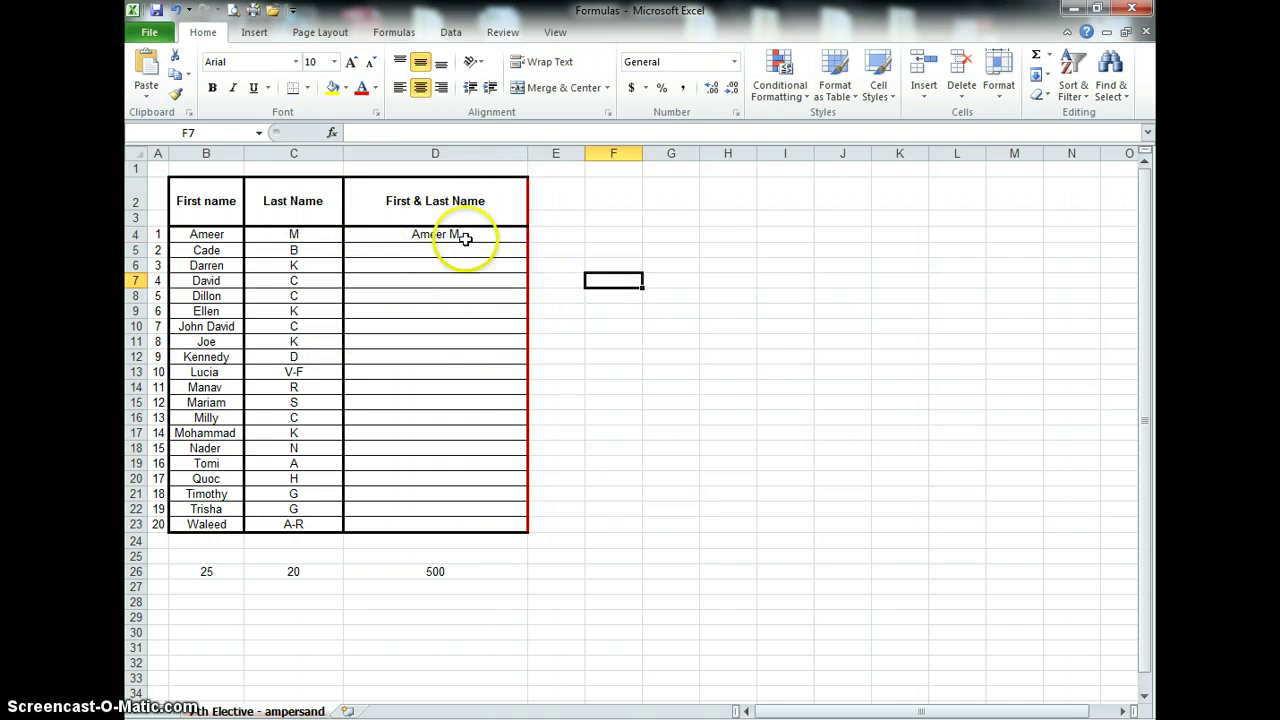
Clear the manually pasted full name from cell D4.
left_click(420, 238)
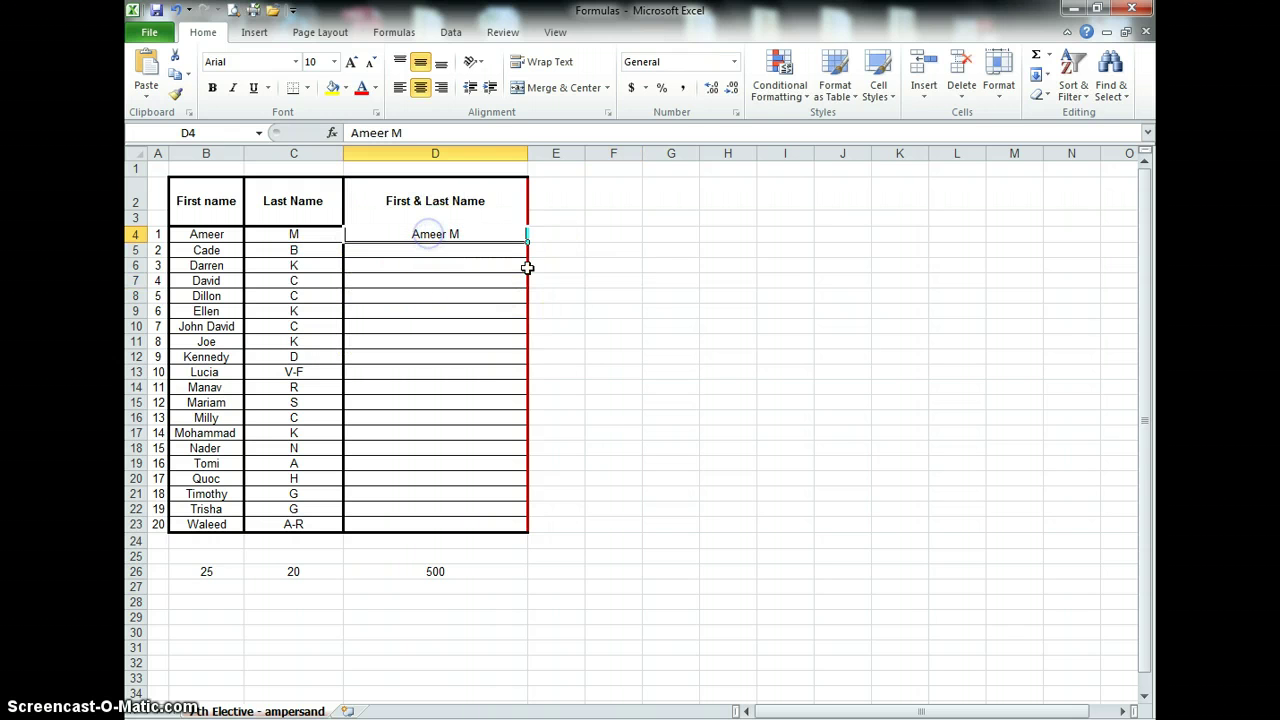
key("BackSpace")
left_click(596, 262)
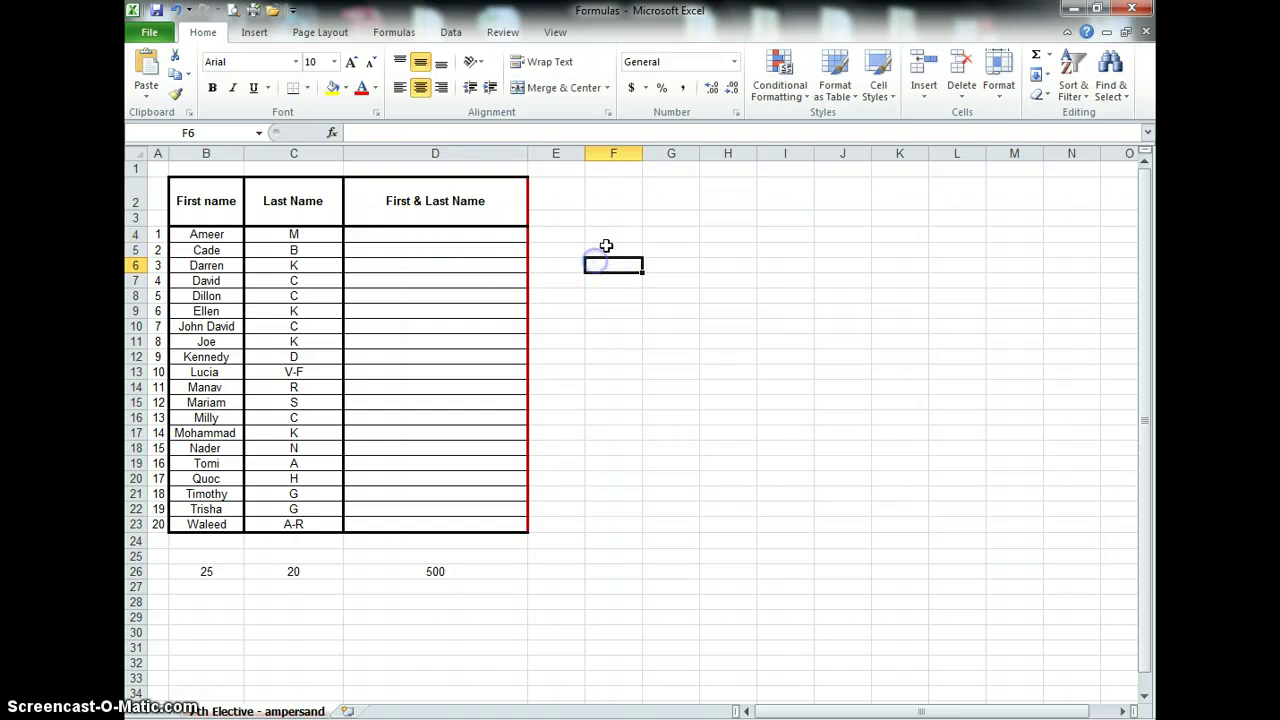
Enter the formula =B4&C4 in cell D4 to join the first and last names.
left_click(428, 237)
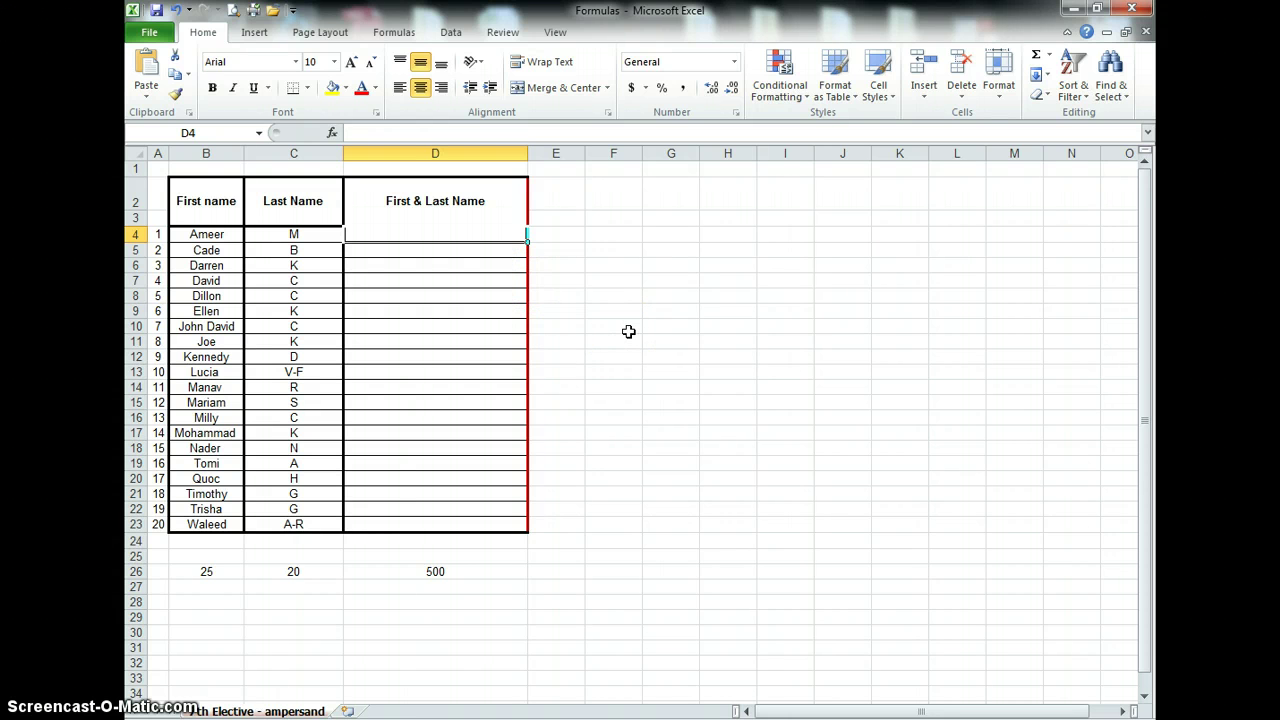
type("=")
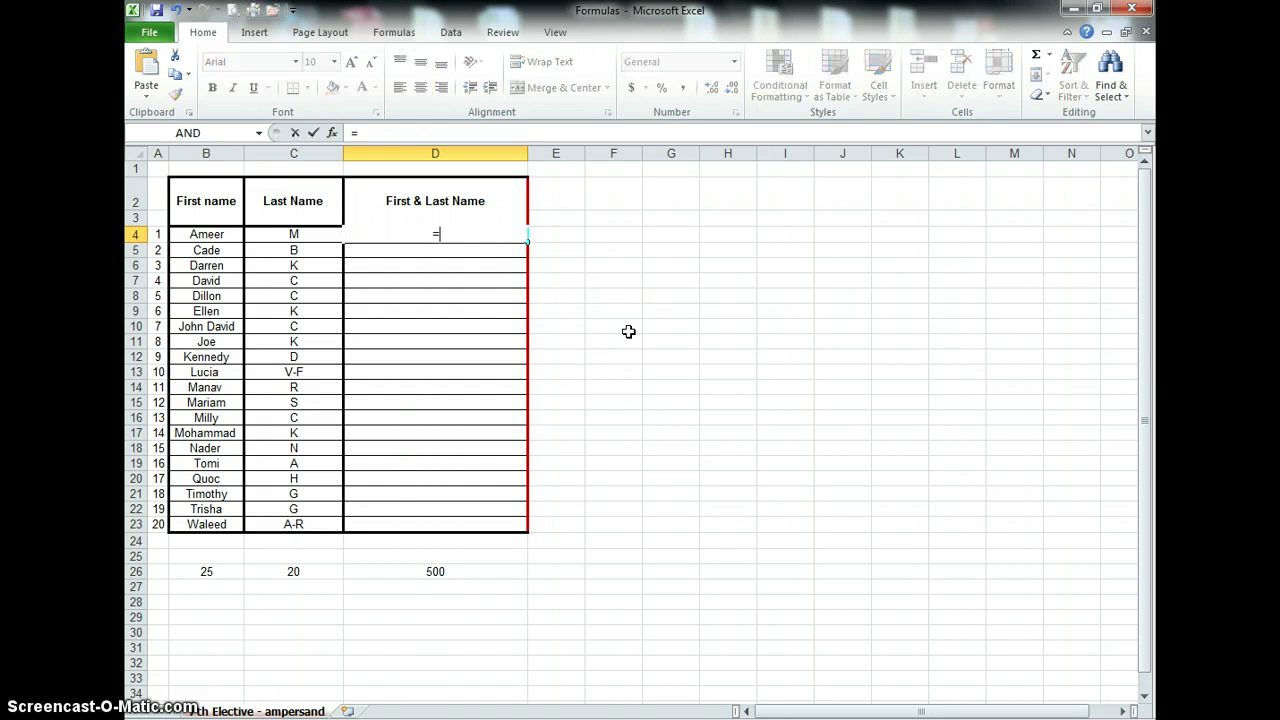
left_click(199, 235)
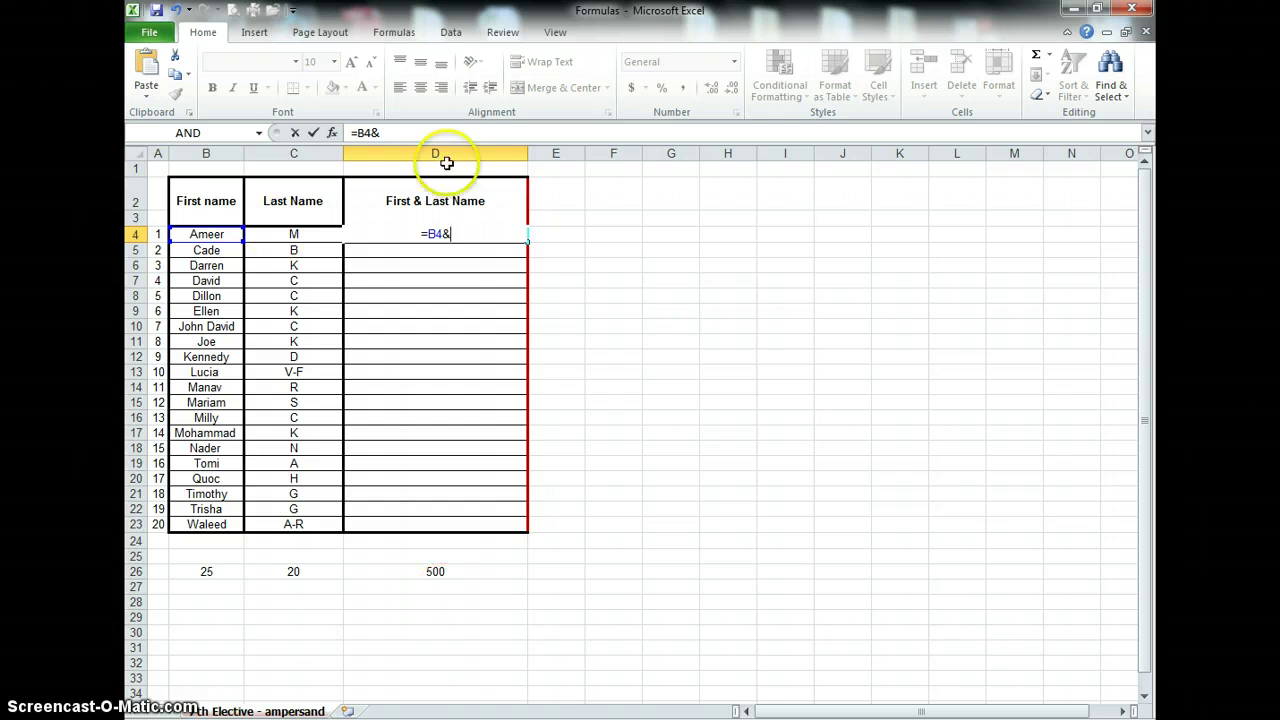
left_click(301, 235)
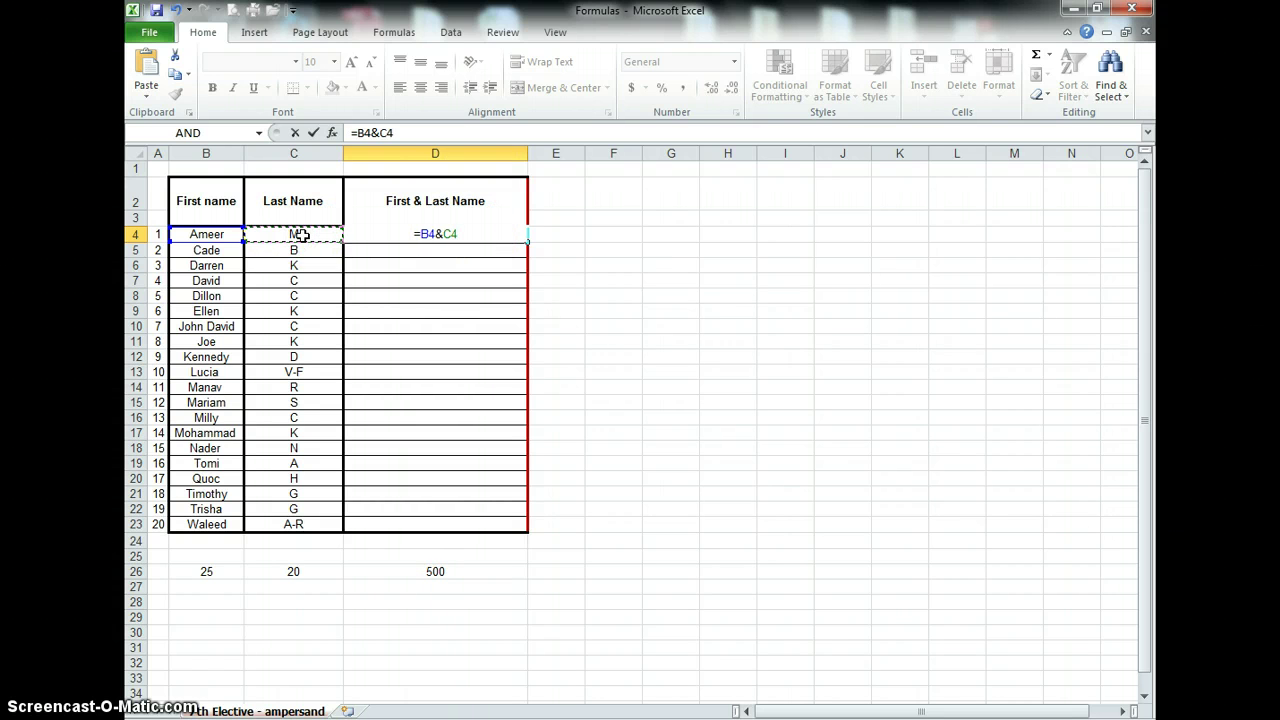
key("Return")
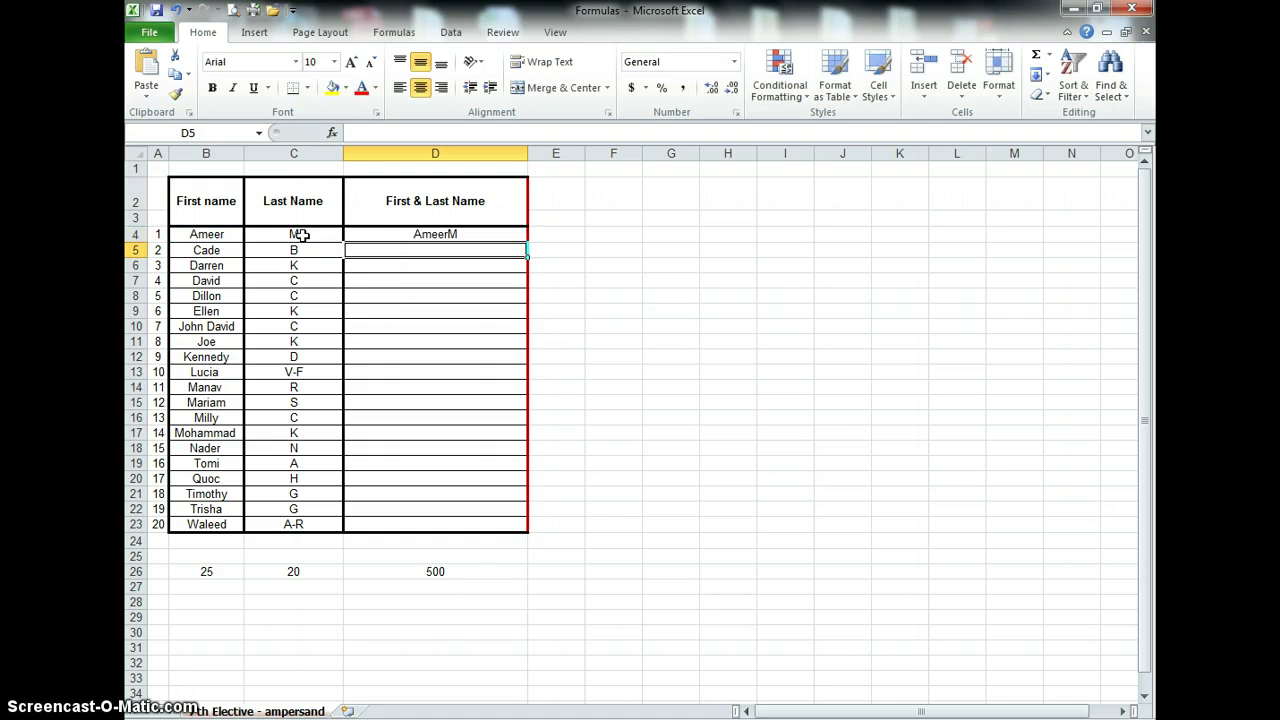
Delete the joining formula without a space from cell D4.
left_click(435, 235)
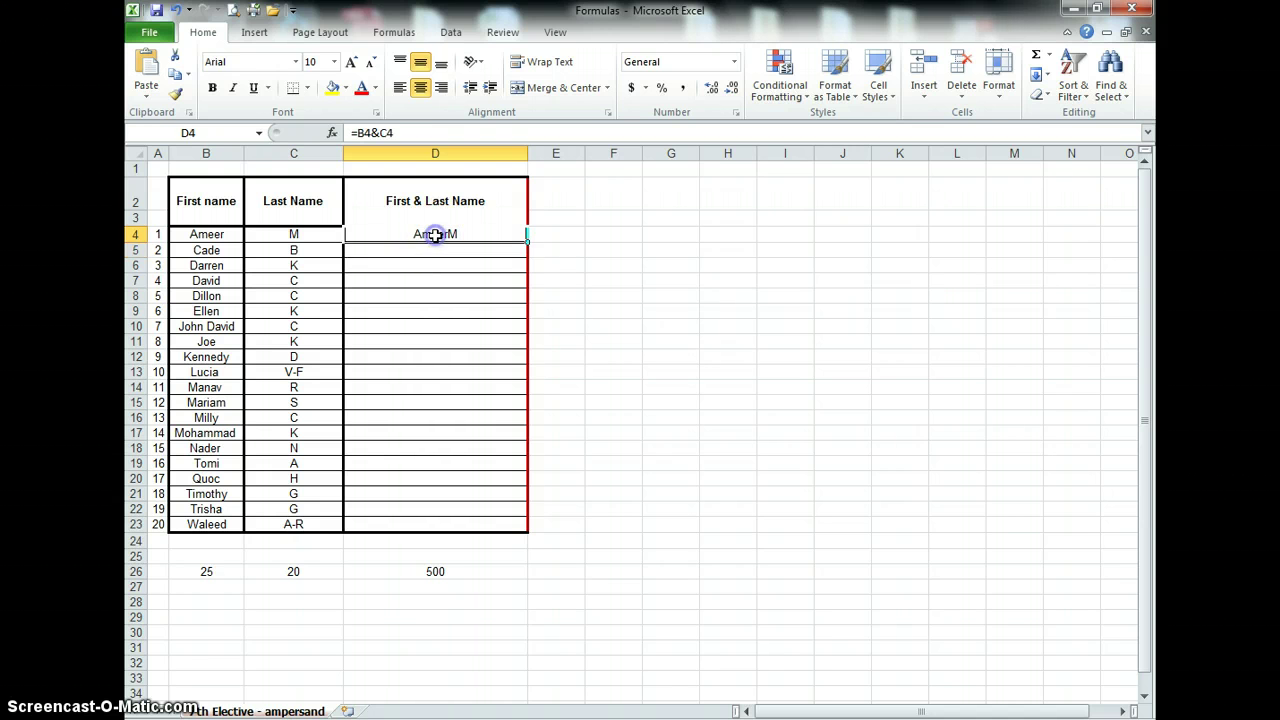
key("Delete")
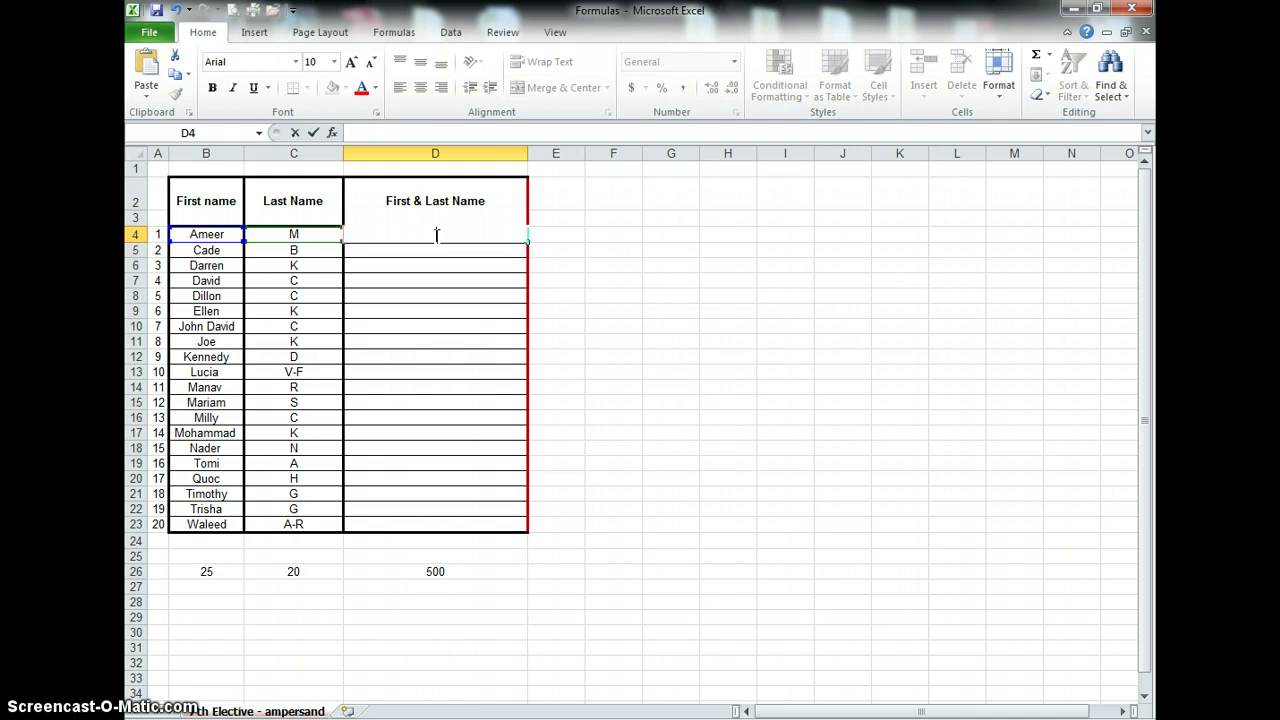
left_click(572, 232)
Enter the formula =B4&" "&C4 in cell D4 and fill it down the First & Last Name column through D23.
left_click(462, 238)
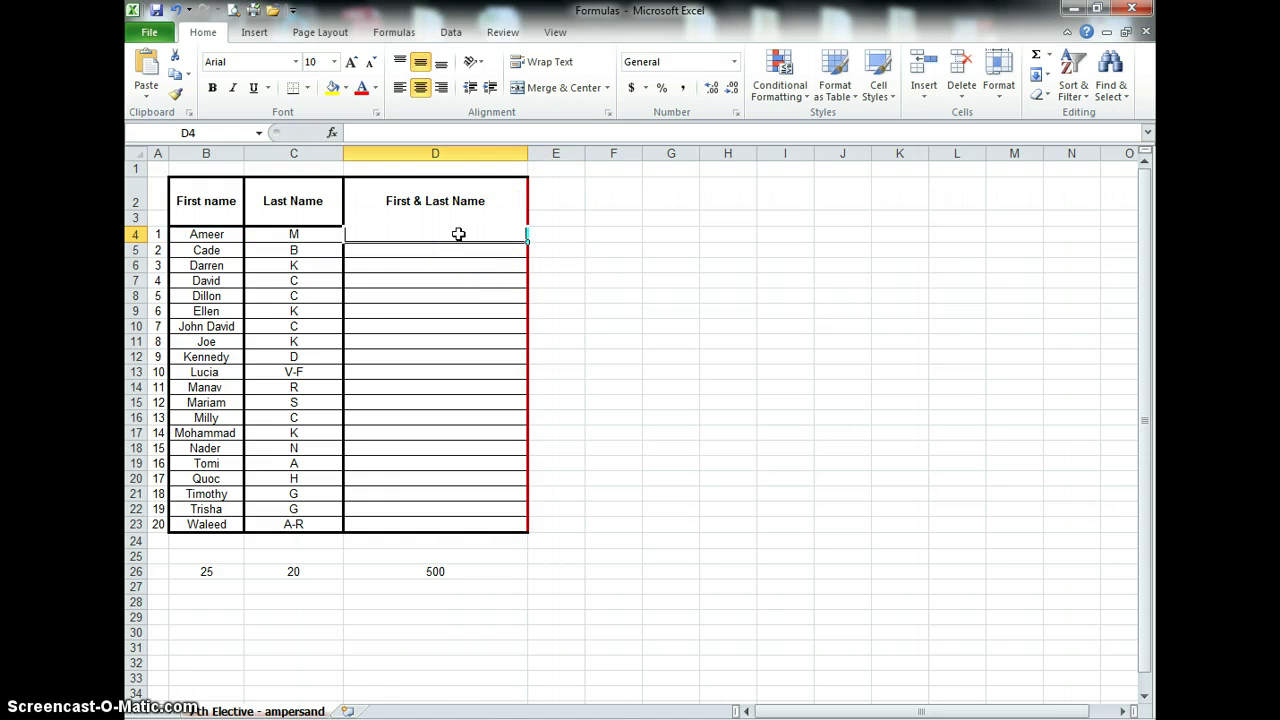
type("=")
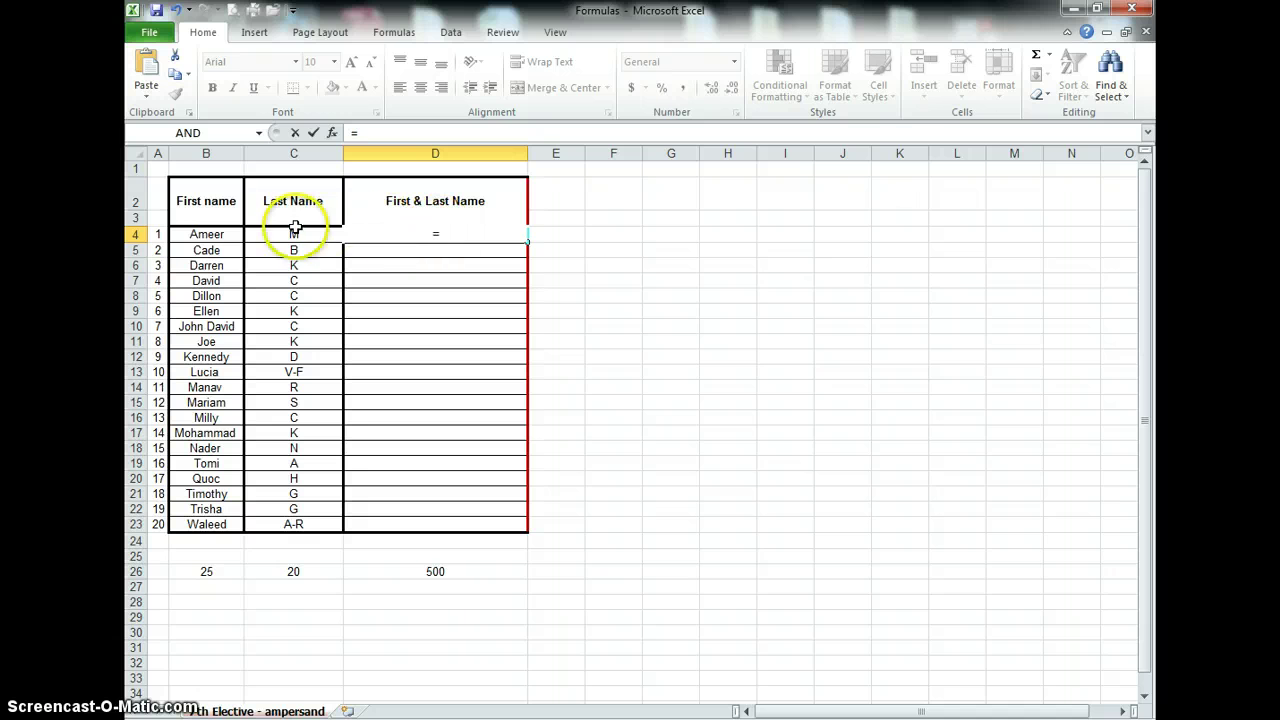
left_click(211, 234)
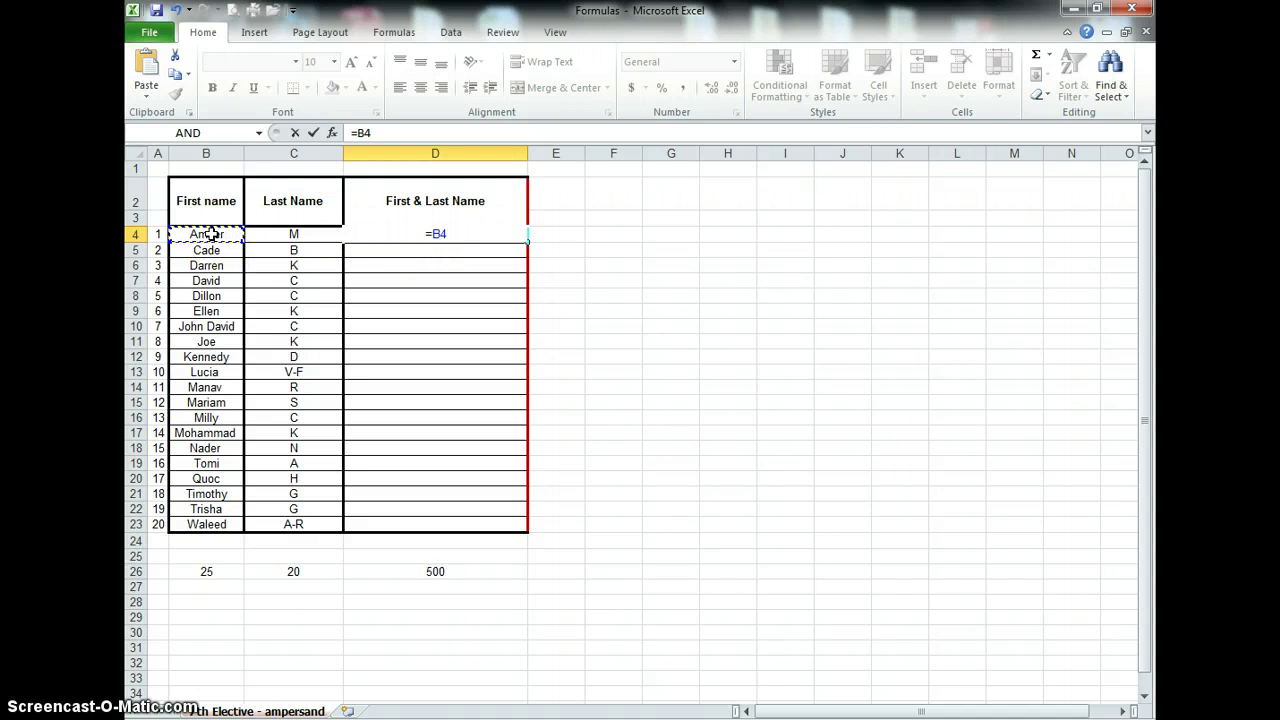
type("&\" \"&")
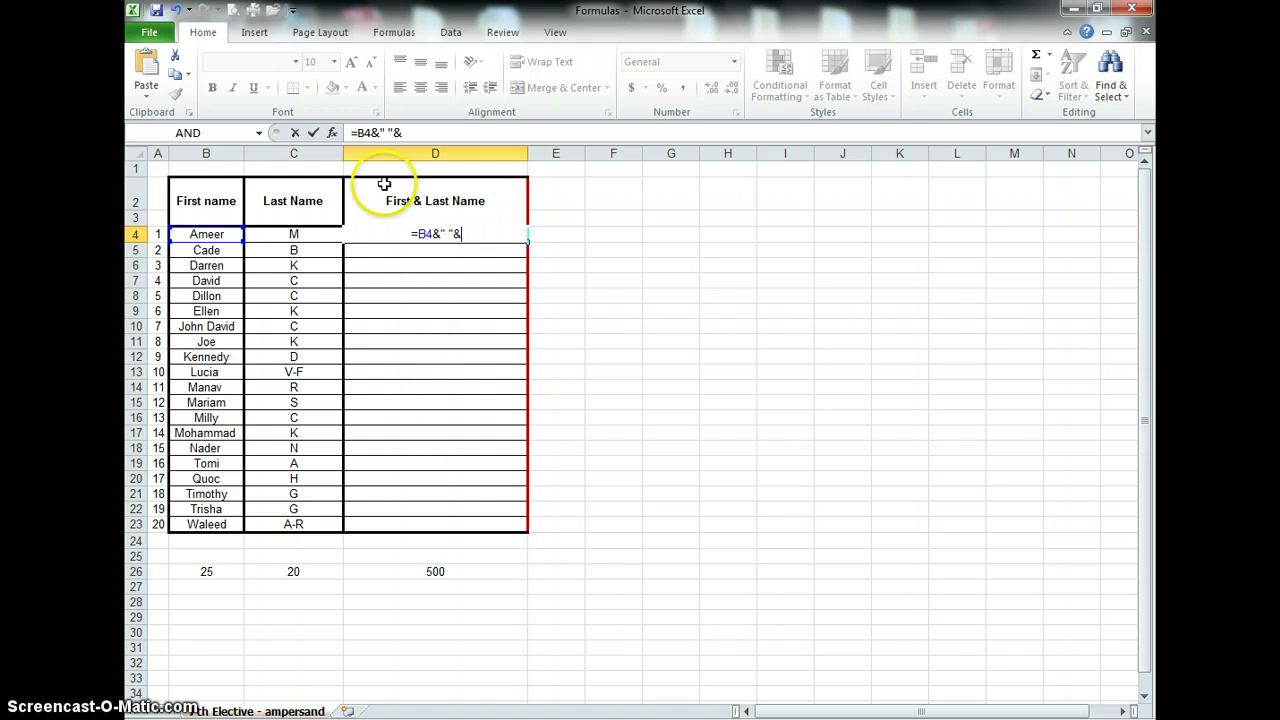
left_click(294, 234)
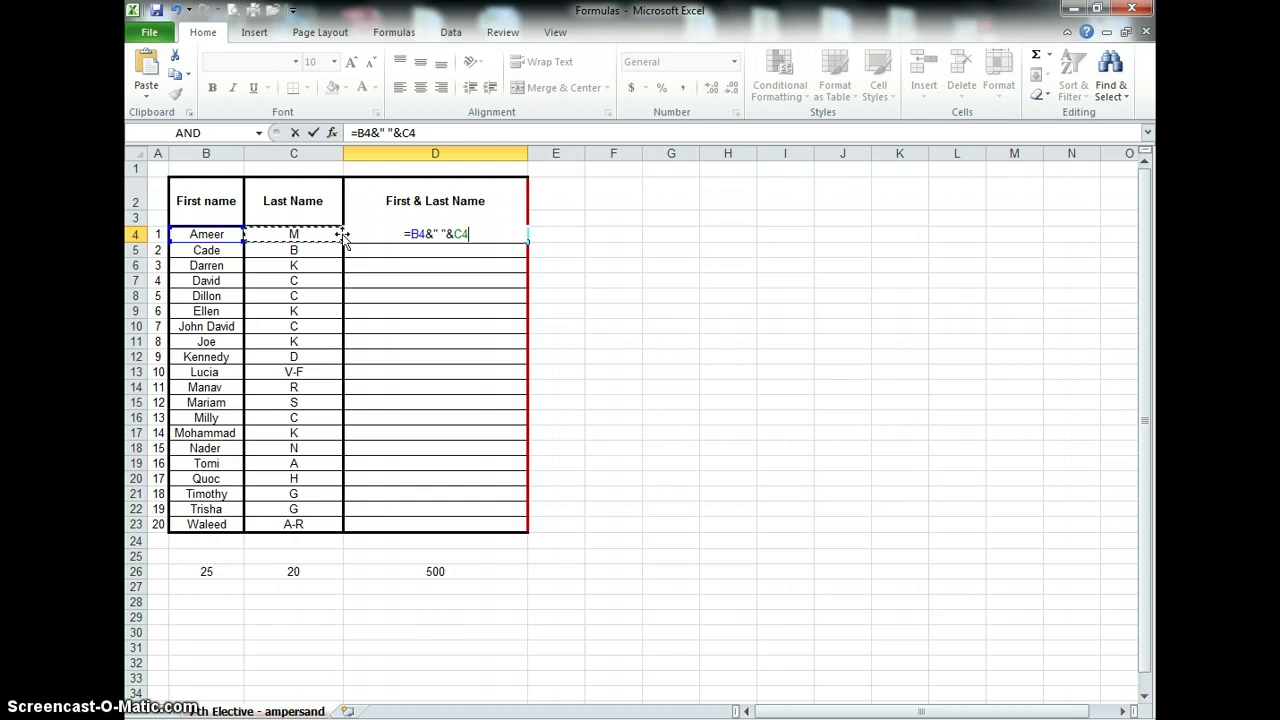
key("Return")
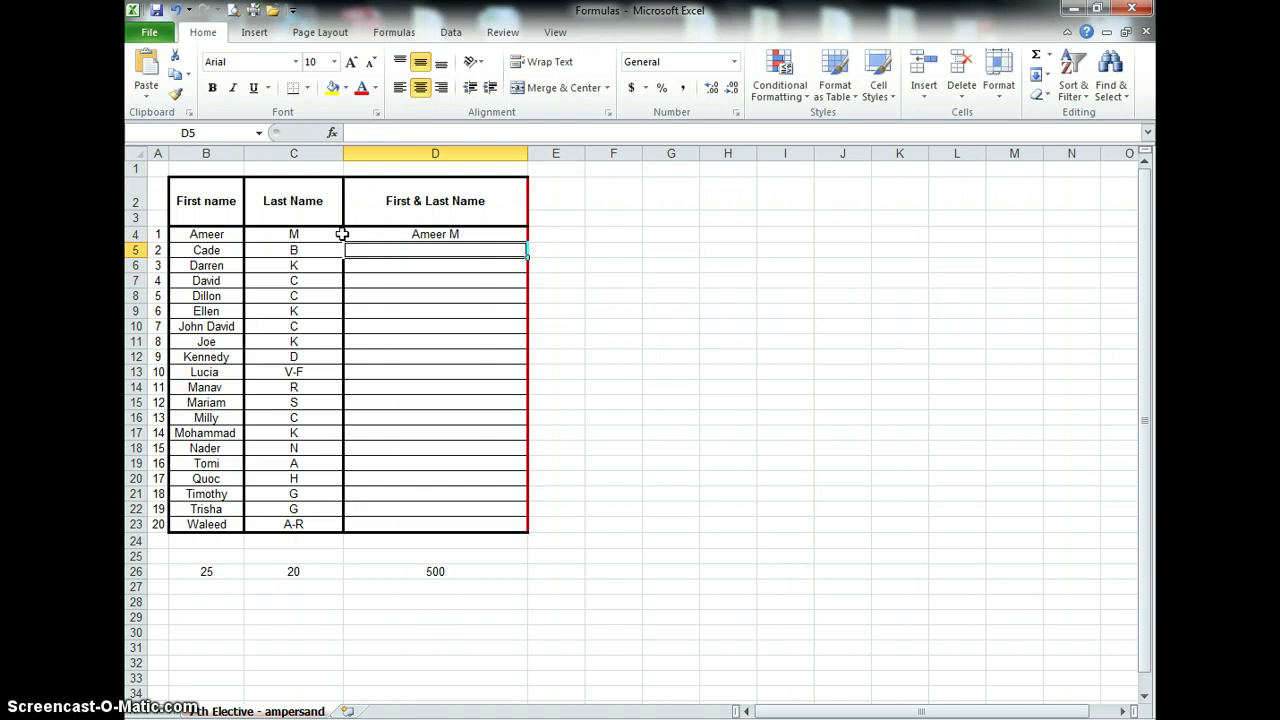
left_click(445, 235)
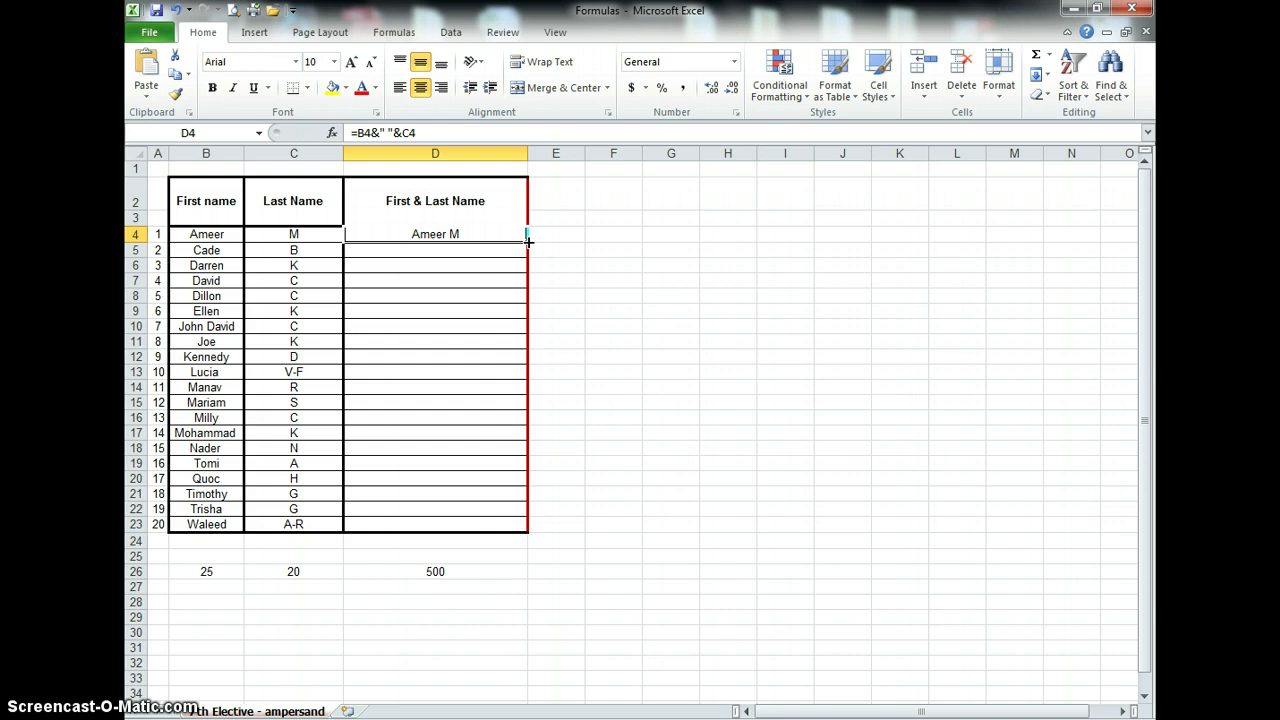
double_click(528, 241)
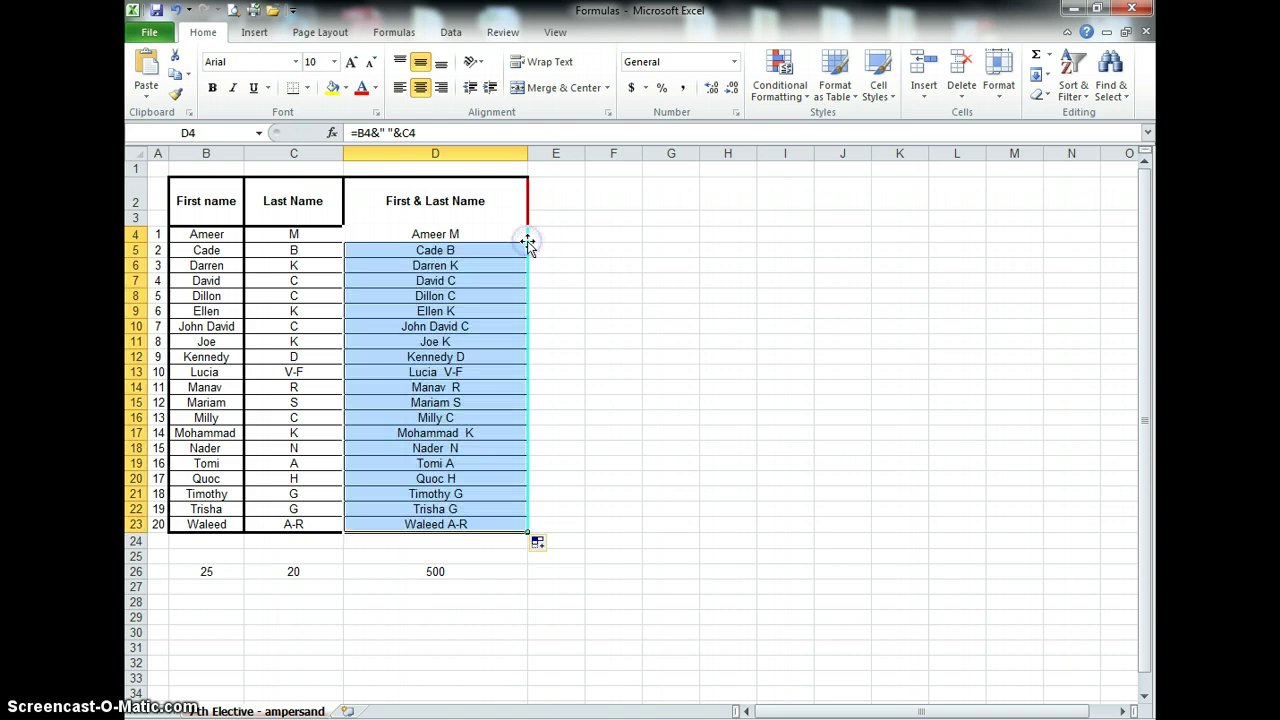